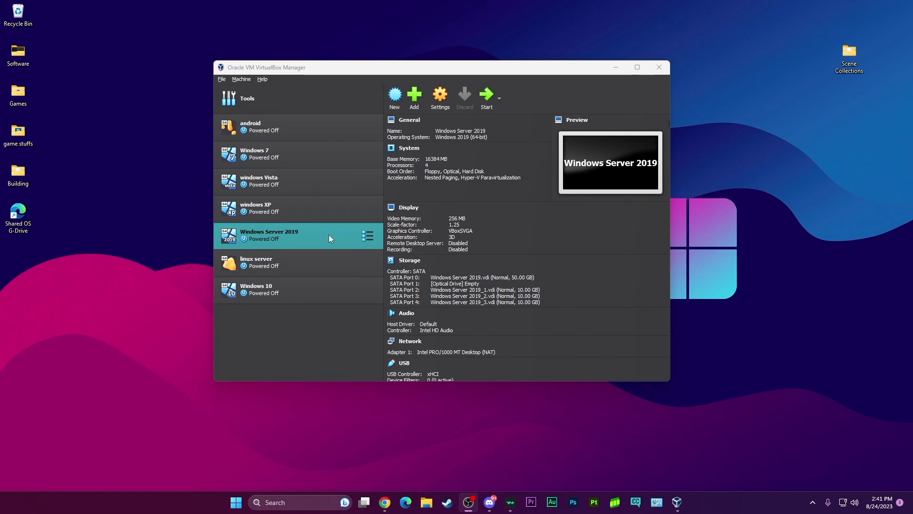
# Open the storage settings of the Windows Server 2019 virtual machine.
pyautogui.click(316, 237)
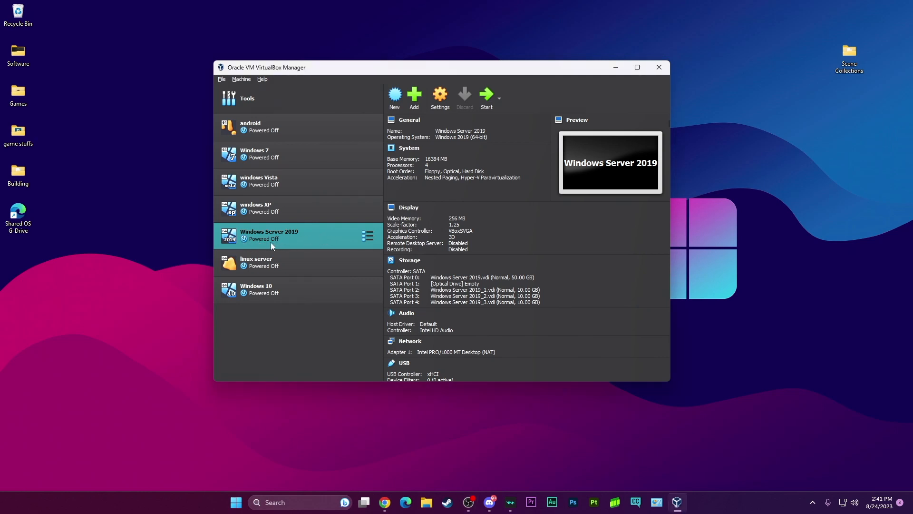
pyautogui.click(441, 97)
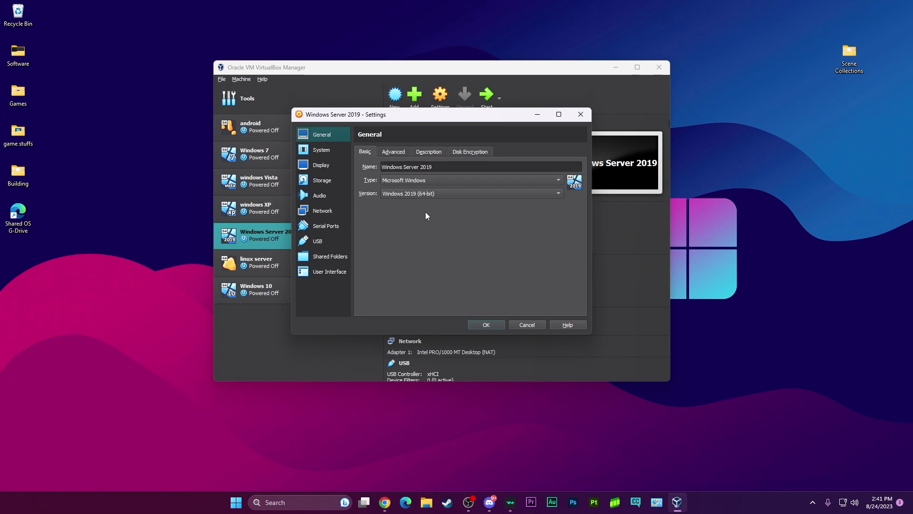
pyautogui.click(333, 150)
pyautogui.click(331, 183)
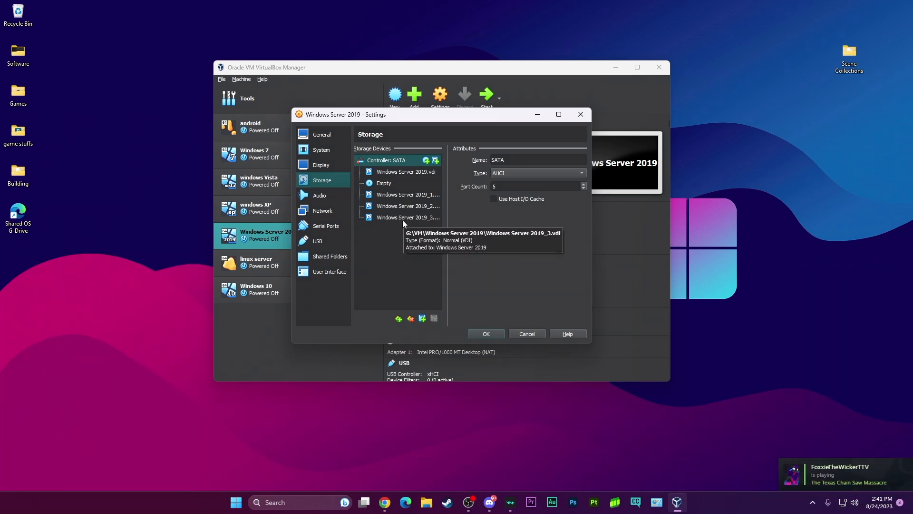
# Start adding a hard disk to the SATA controller and create a first dynamically allocated 5 GB VDI disk.
pyautogui.click(422, 319)
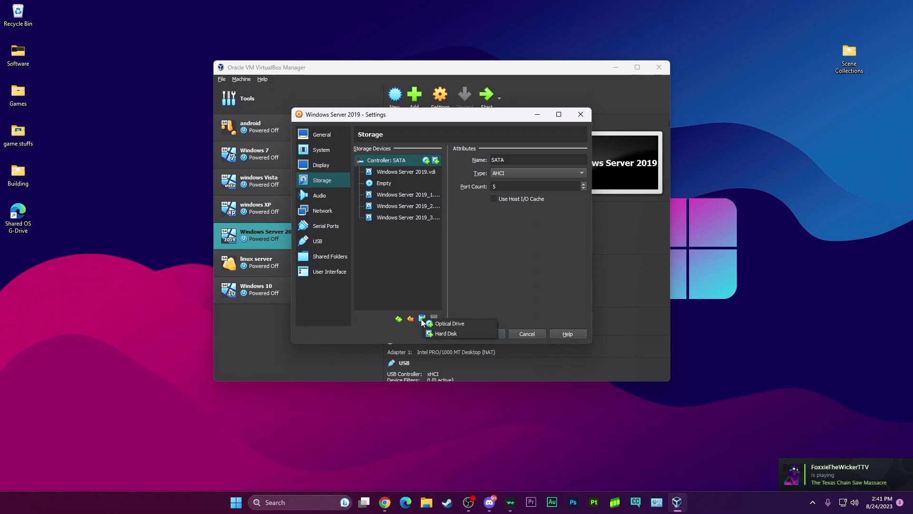
pyautogui.click(422, 319)
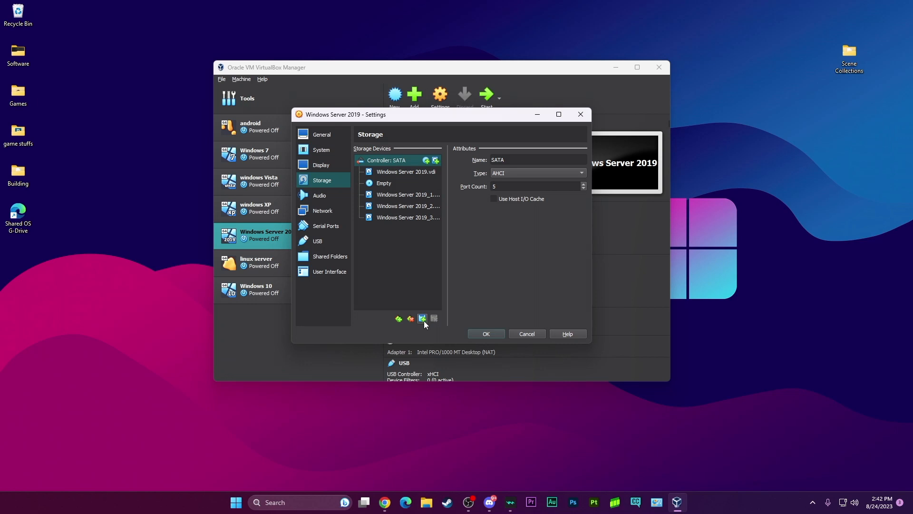
pyautogui.click(423, 319)
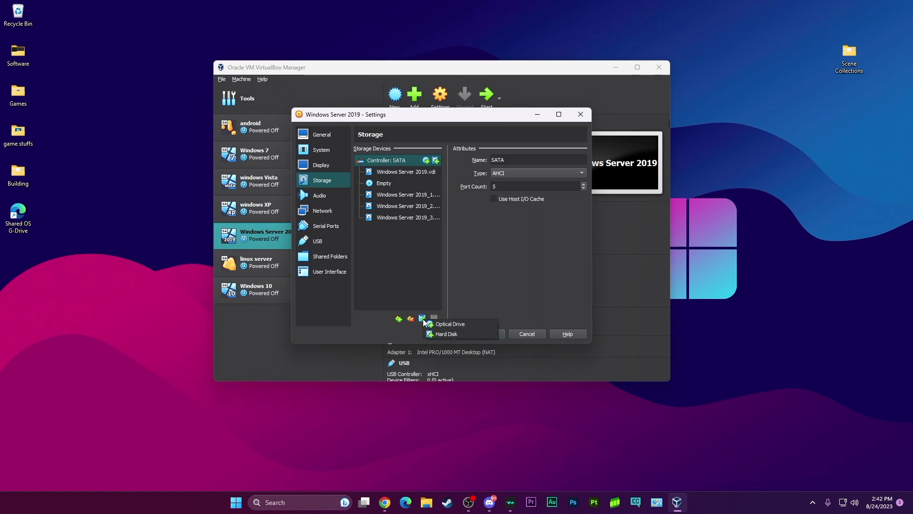
pyautogui.click(461, 335)
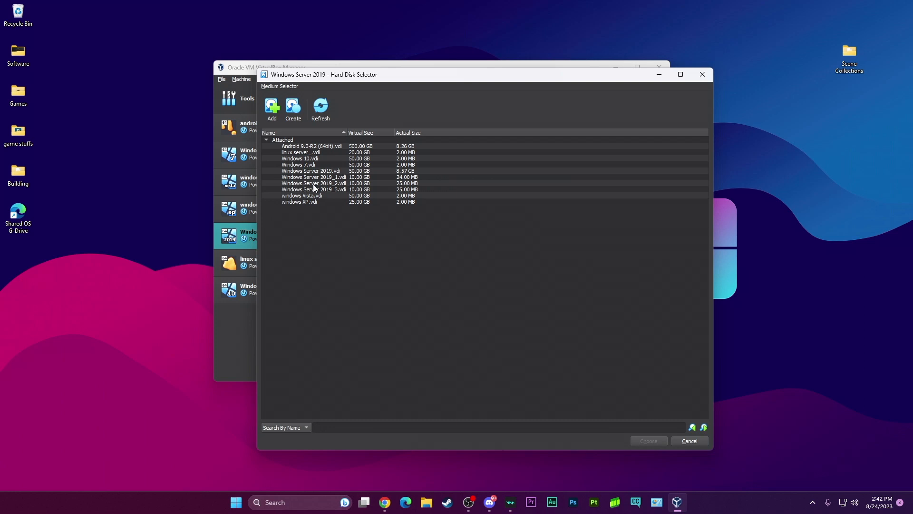
pyautogui.click(294, 109)
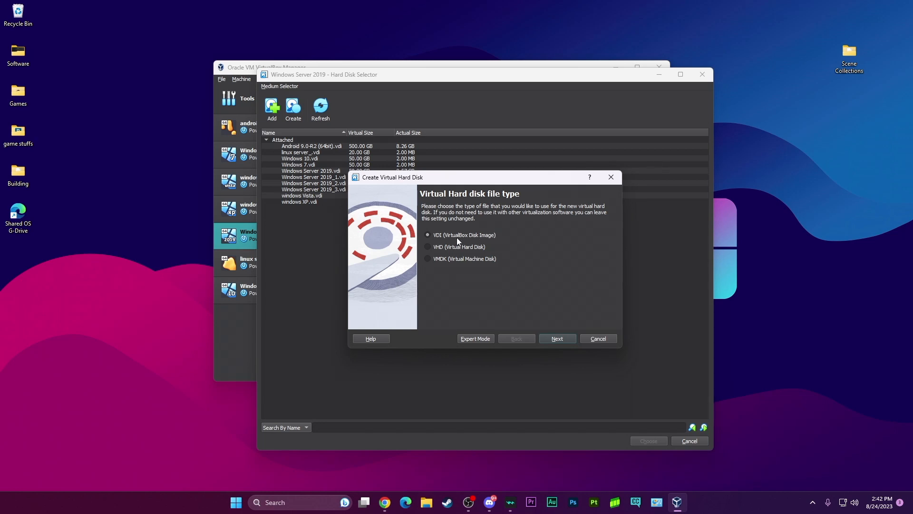
pyautogui.click(561, 337)
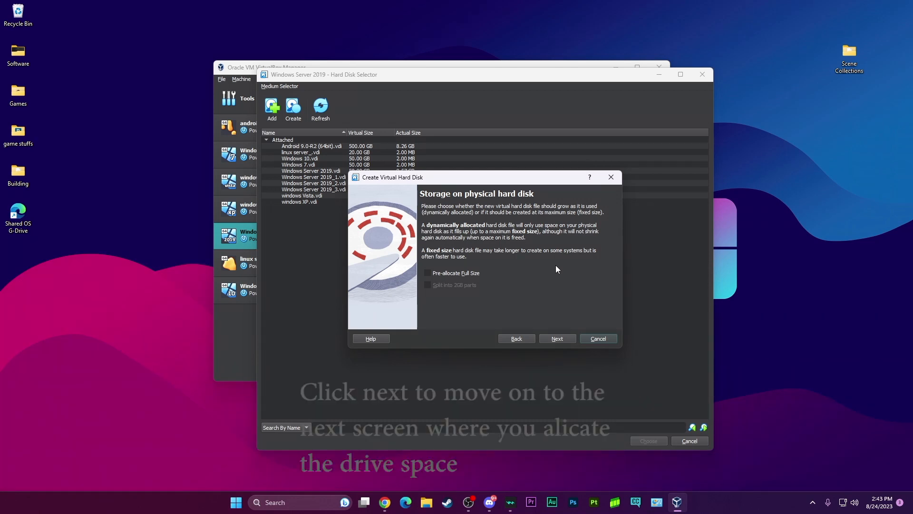
pyautogui.click(560, 338)
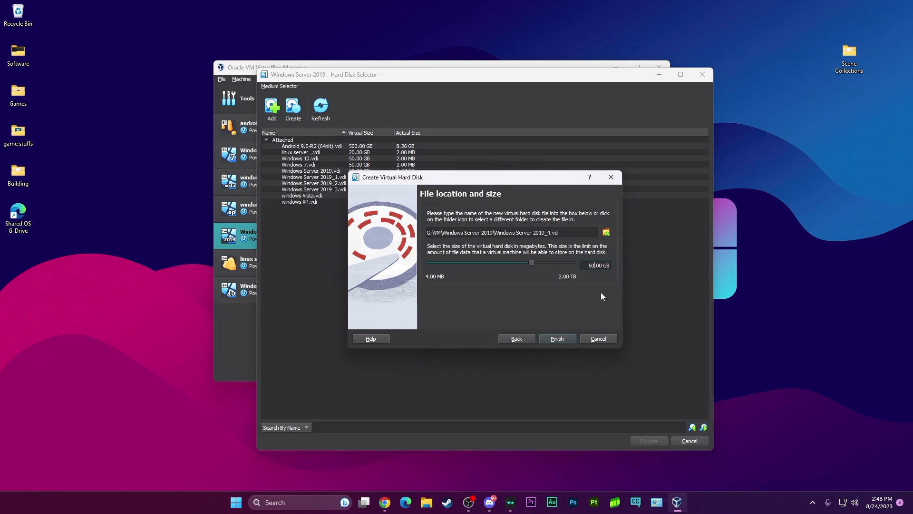
pyautogui.press('BackSpace')
pyautogui.click(561, 338)
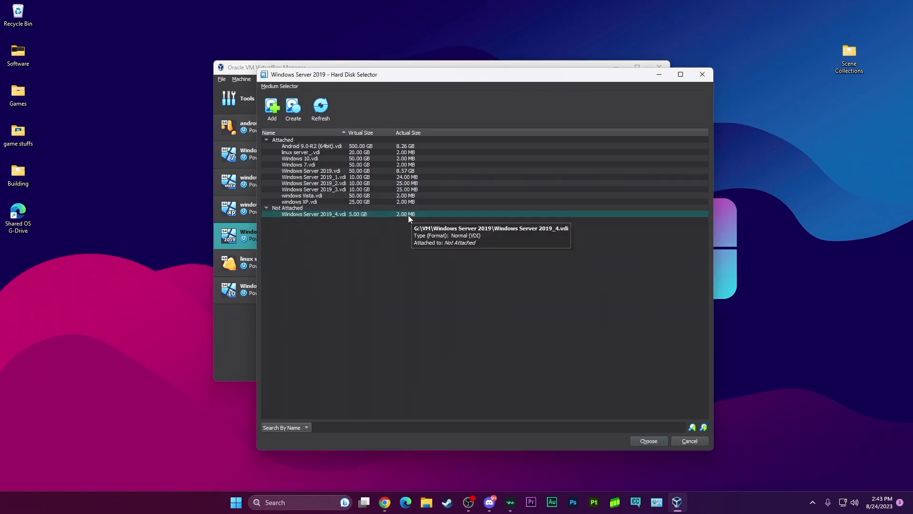
# Create a second dynamically allocated VDI disk with a size of 5 GB.
pyautogui.click(297, 103)
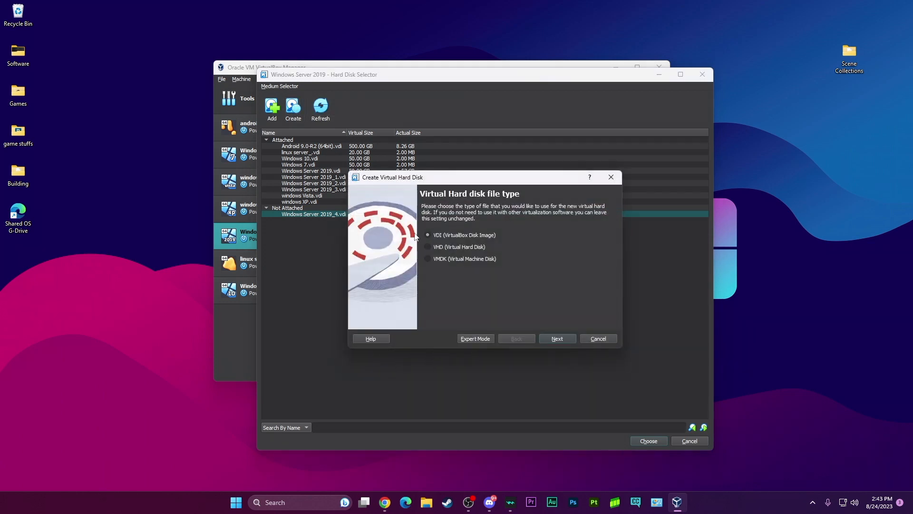
pyautogui.click(563, 339)
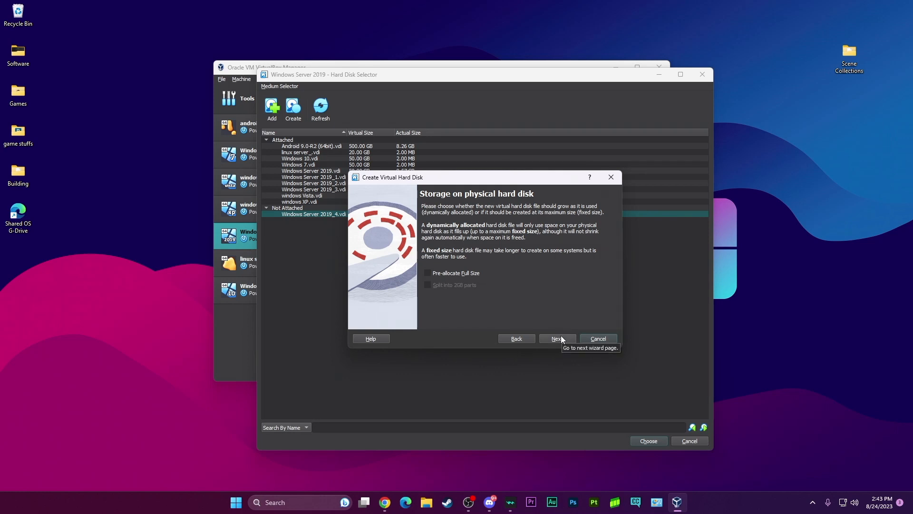
pyautogui.click(561, 339)
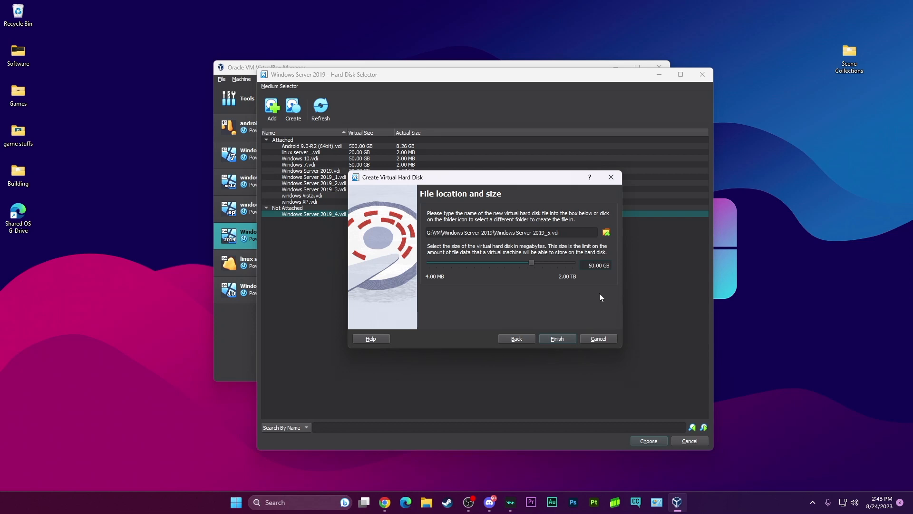
pyautogui.press('BackSpace')
pyautogui.click(557, 338)
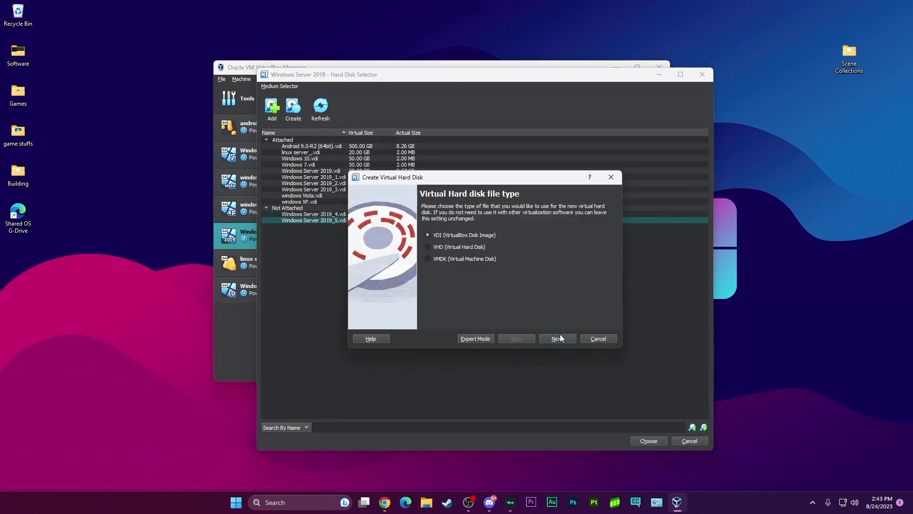
# Create a third dynamically allocated virtual hard disk of 5 GB in VDI format.
pyautogui.click(558, 338)
pyautogui.click(558, 338)
pyautogui.click(595, 265)
pyautogui.press('BackSpace')
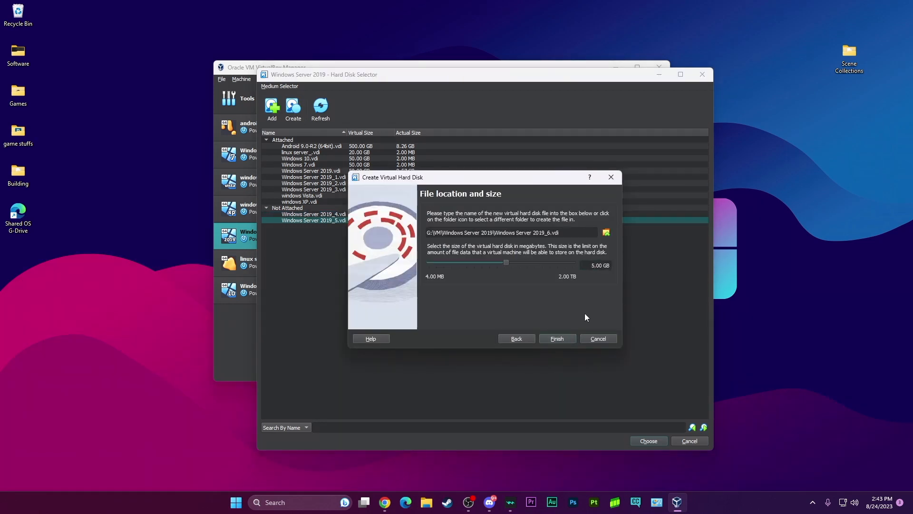
pyautogui.click(558, 338)
# Create a fourth 5 GB virtual hard disk in VDI format, keeping dynamic allocation.
pyautogui.click(294, 110)
pyautogui.click(558, 338)
pyautogui.click(557, 338)
pyautogui.click(595, 265)
pyautogui.press('BackSpace')
pyautogui.click(557, 338)
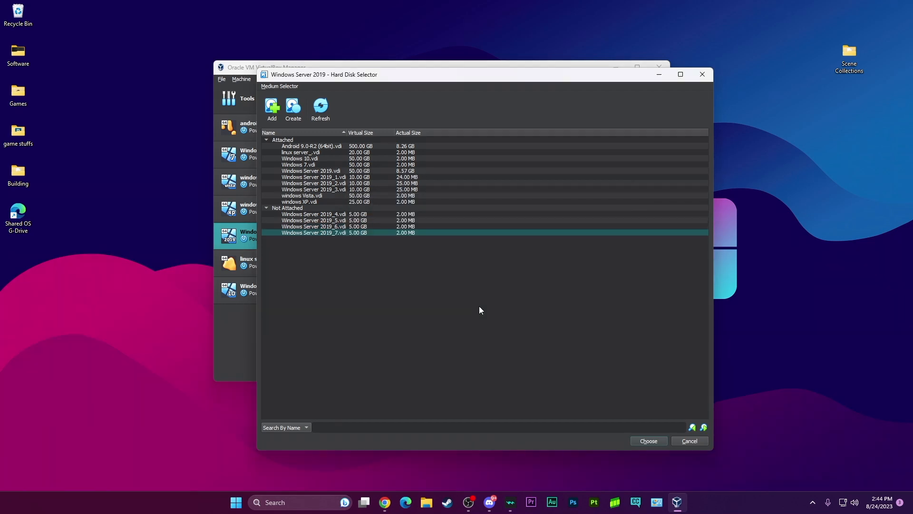
# Attach the unattached disk Windows Server 2019_4.vdi to the virtual machine.
pyautogui.click(353, 217)
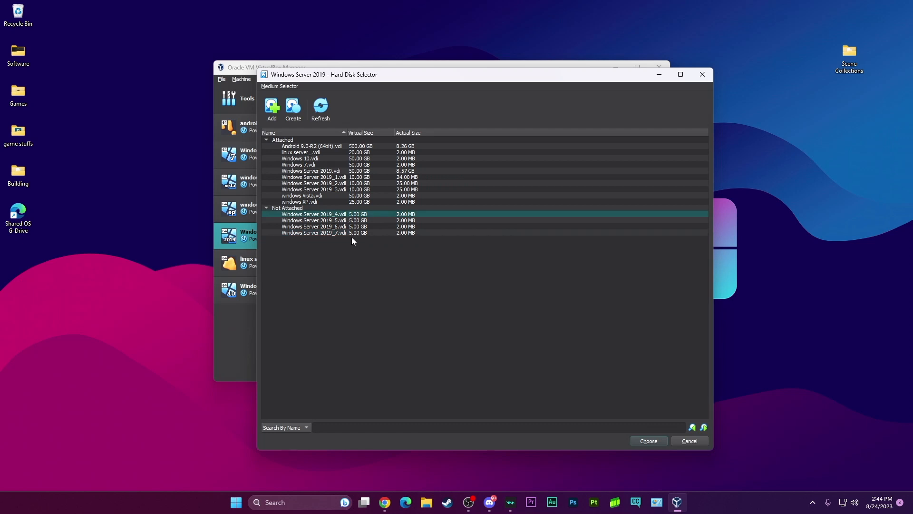
pyautogui.click(353, 234)
pyautogui.click(357, 215)
pyautogui.click(355, 221)
pyautogui.click(355, 227)
pyautogui.click(353, 233)
pyautogui.click(362, 215)
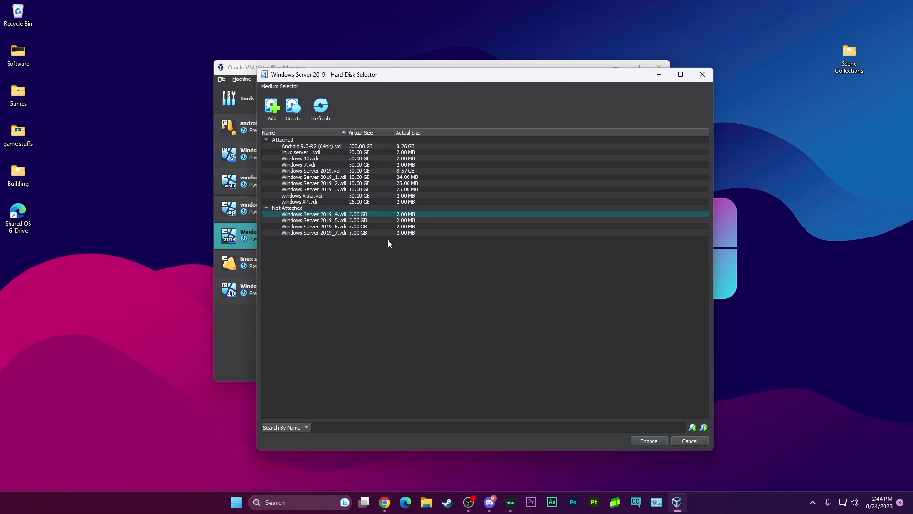
pyautogui.click(649, 441)
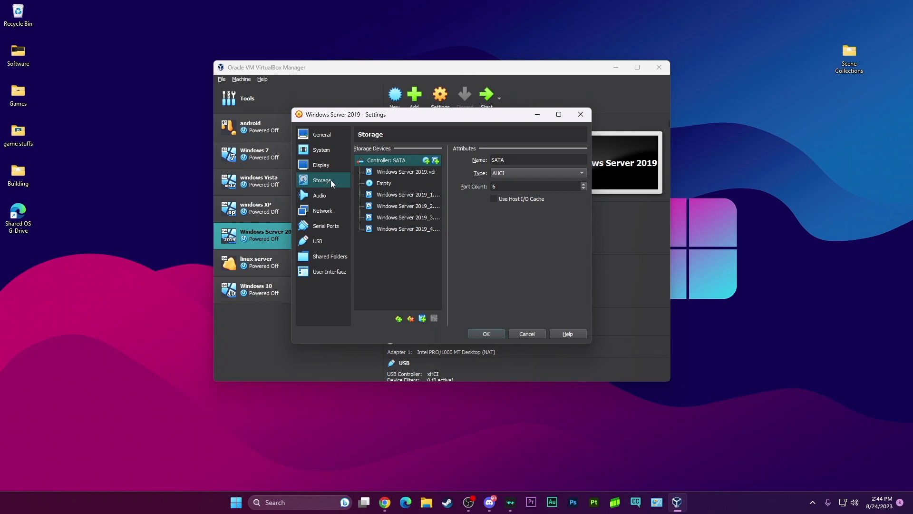
# Add another hard disk to the SATA controller, using Windows Server 2019_5.vdi.
pyautogui.click(424, 321)
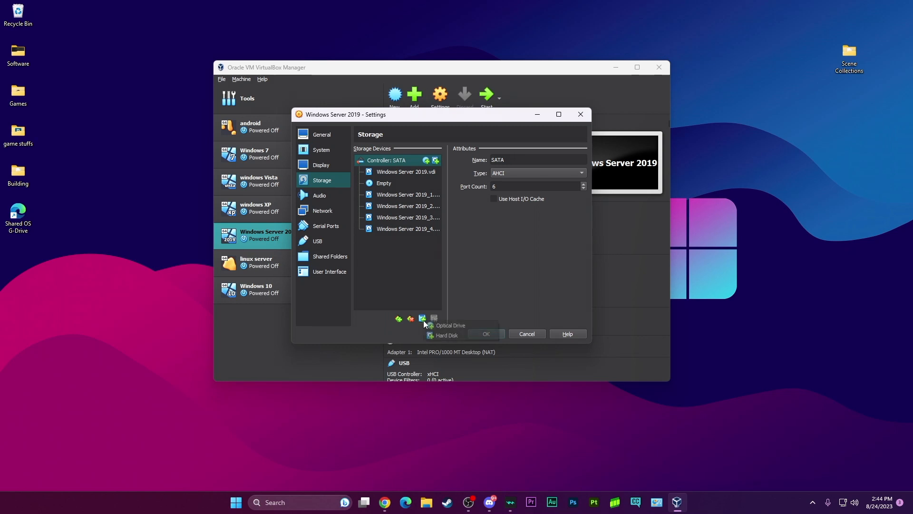
pyautogui.click(462, 336)
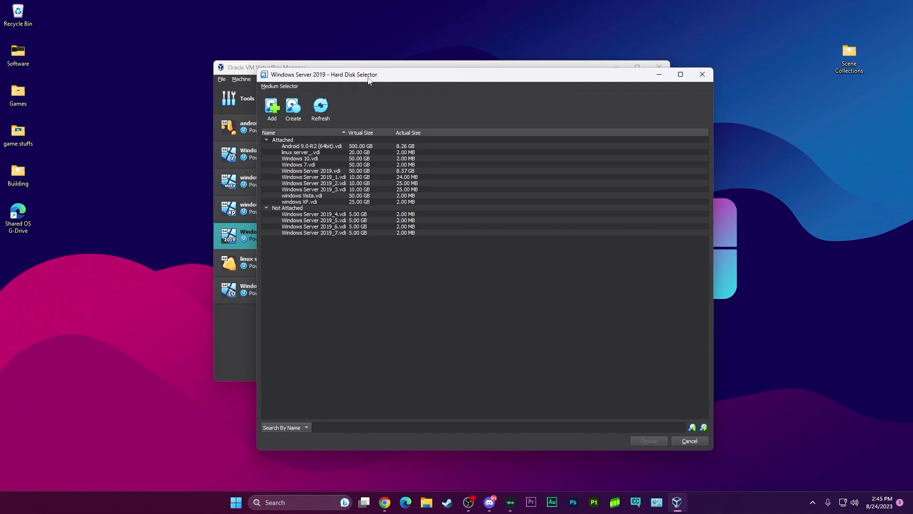
pyautogui.click(353, 221)
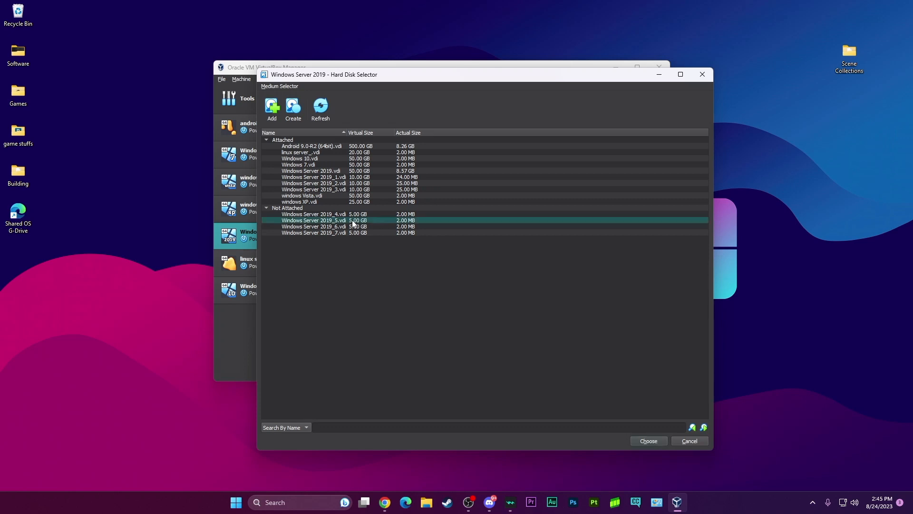
pyautogui.click(660, 440)
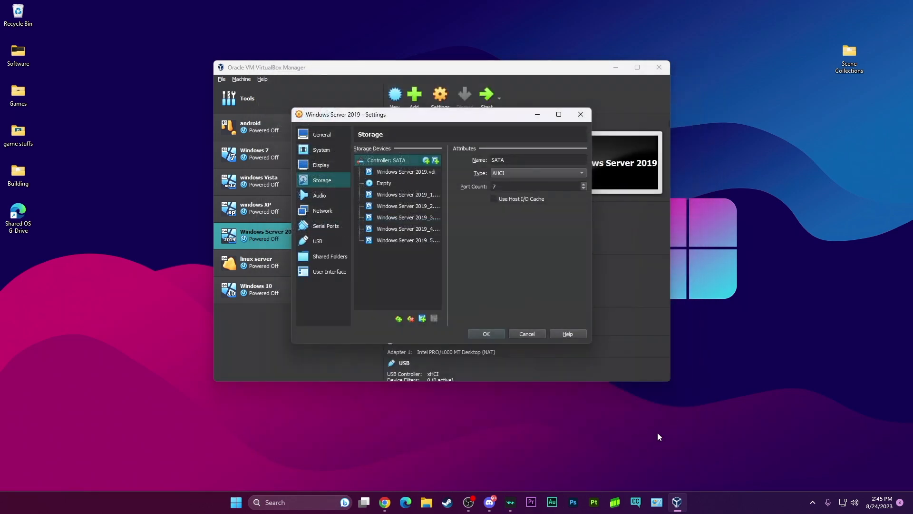
# Add Windows Server 2019_6.vdi as a further hard disk on the SATA controller.
pyautogui.click(423, 319)
pyautogui.click(453, 335)
pyautogui.click(321, 227)
pyautogui.click(643, 440)
# Add the last new disk, Windows Server 2019_7.vdi, to the SATA controller.
pyautogui.click(423, 319)
pyautogui.click(446, 335)
pyautogui.click(400, 233)
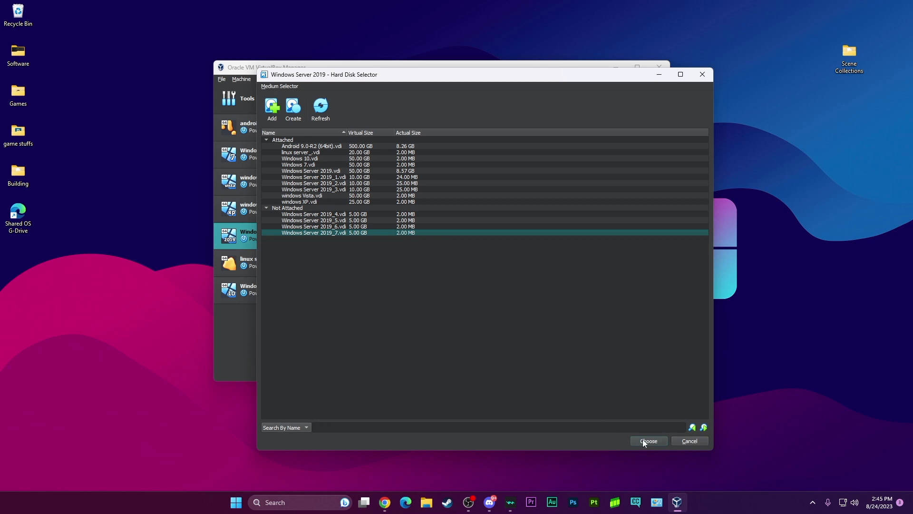
pyautogui.click(647, 441)
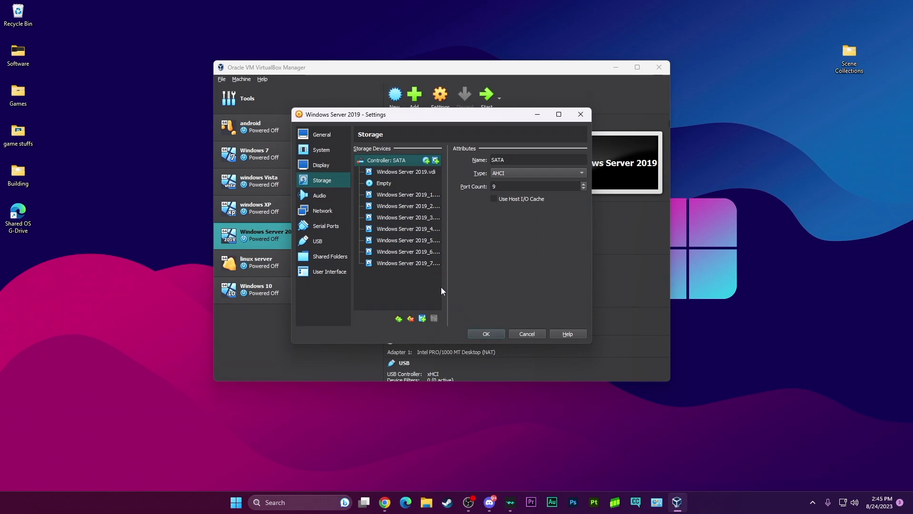
# Make the four new 5 GB disks, Windows Server 2019_4 through Windows Server 2019_7, hot-pluggable.
pyautogui.click(413, 230)
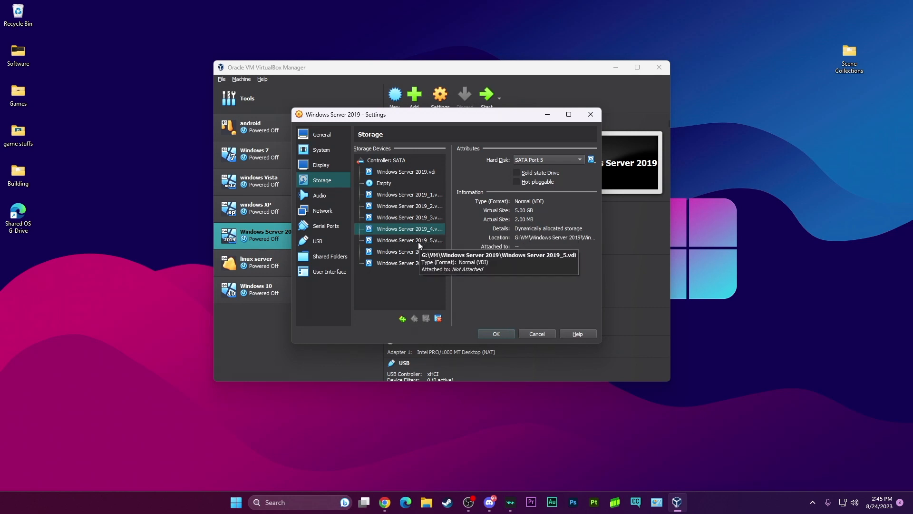
pyautogui.click(418, 241)
pyautogui.click(418, 252)
pyautogui.click(418, 263)
pyautogui.click(416, 229)
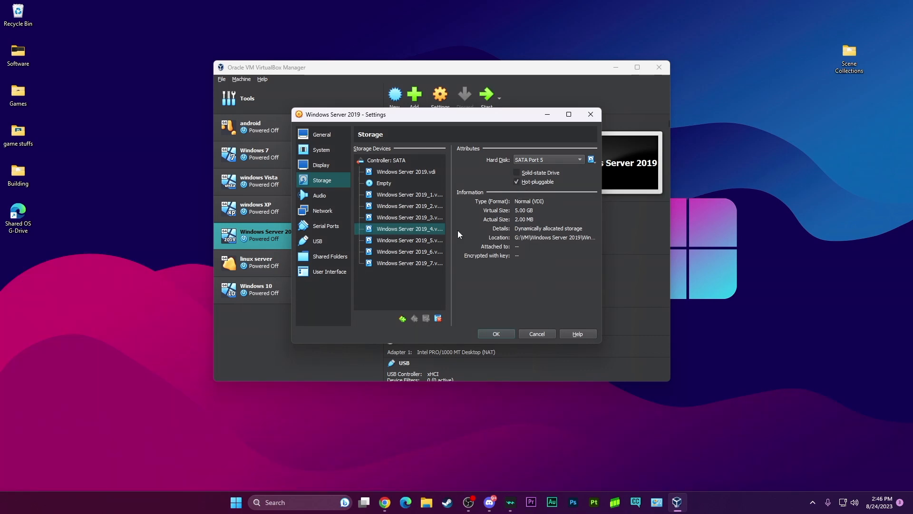
pyautogui.press('Down')
pyautogui.press('Down')
pyautogui.click(435, 262)
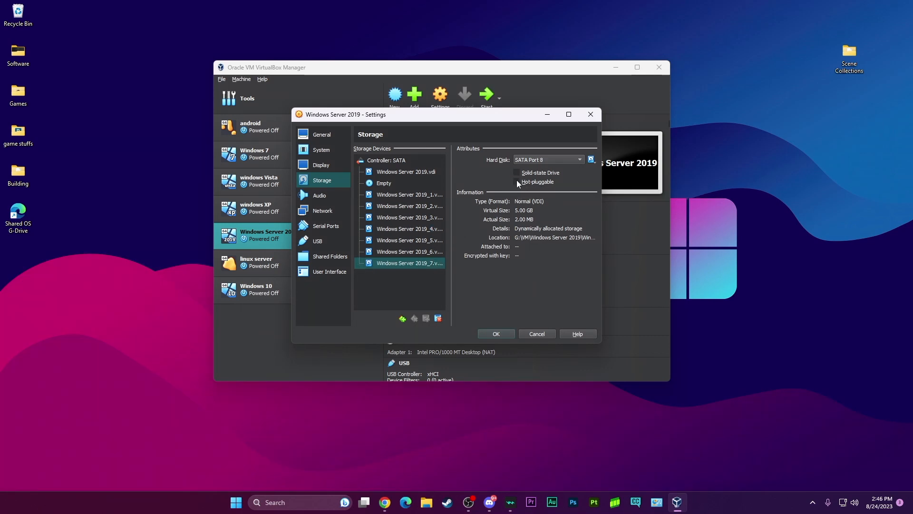
pyautogui.click(427, 231)
pyautogui.click(426, 240)
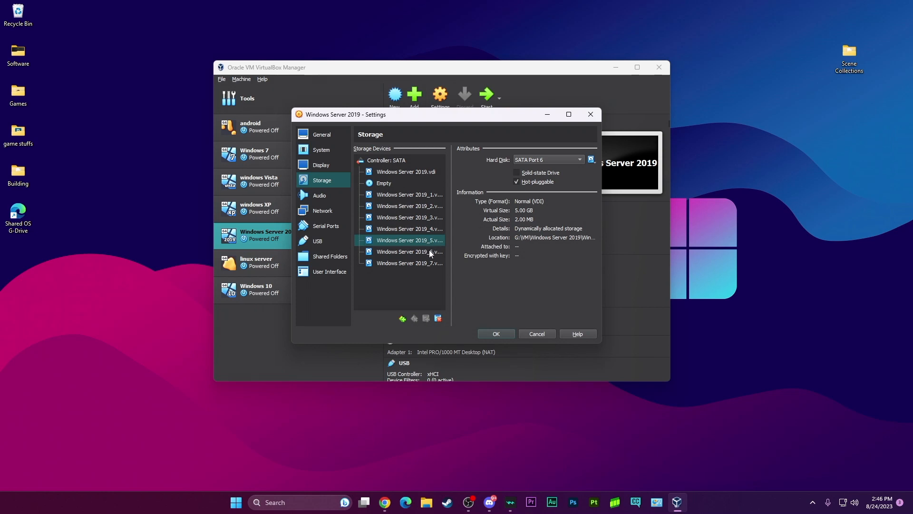
pyautogui.click(429, 250)
pyautogui.click(432, 264)
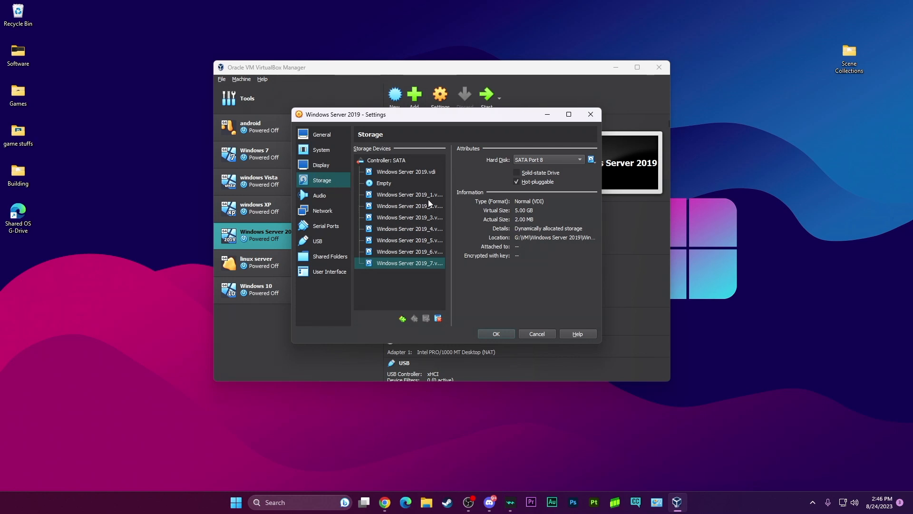
# Save the storage settings and start the Windows Server 2019 virtual machine.
pyautogui.click(501, 335)
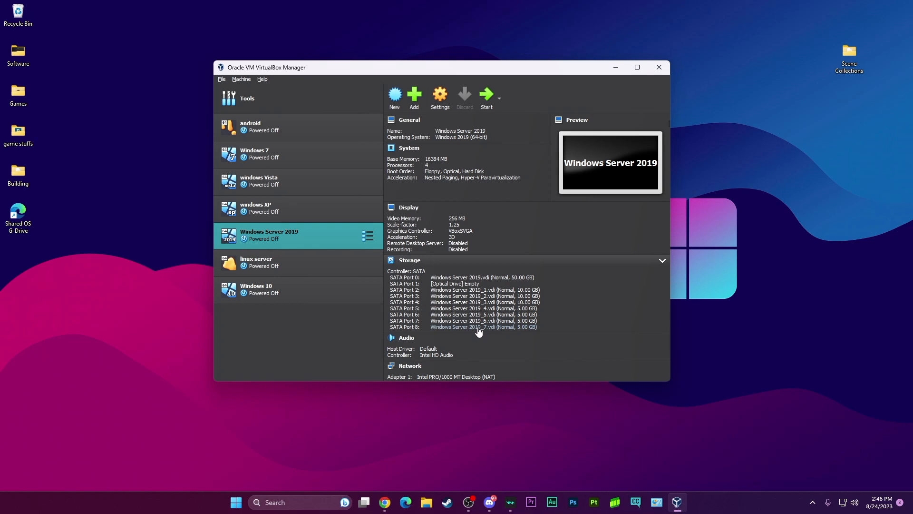
pyautogui.click(492, 100)
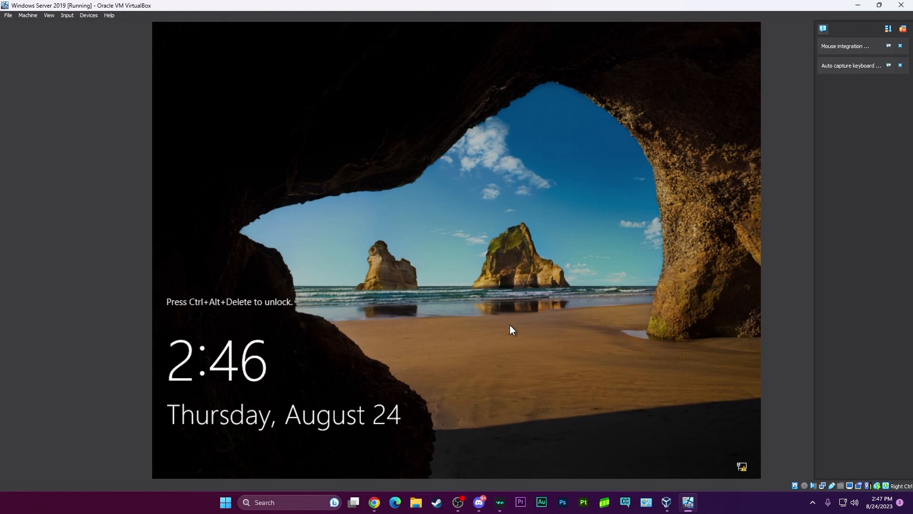
# Send the Ctrl-Alt-Del combination to the virtual machine to unlock its lock screen.
pyautogui.hotkey('ctrl', 'alt', 'Delete')
pyautogui.press('Escape')
pyautogui.click(68, 16)
pyautogui.moveTo(86, 25)
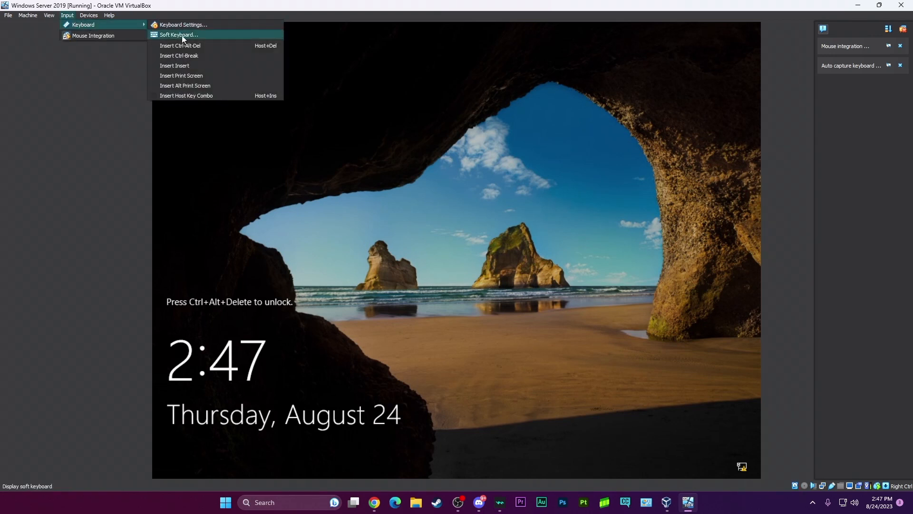
pyautogui.click(208, 46)
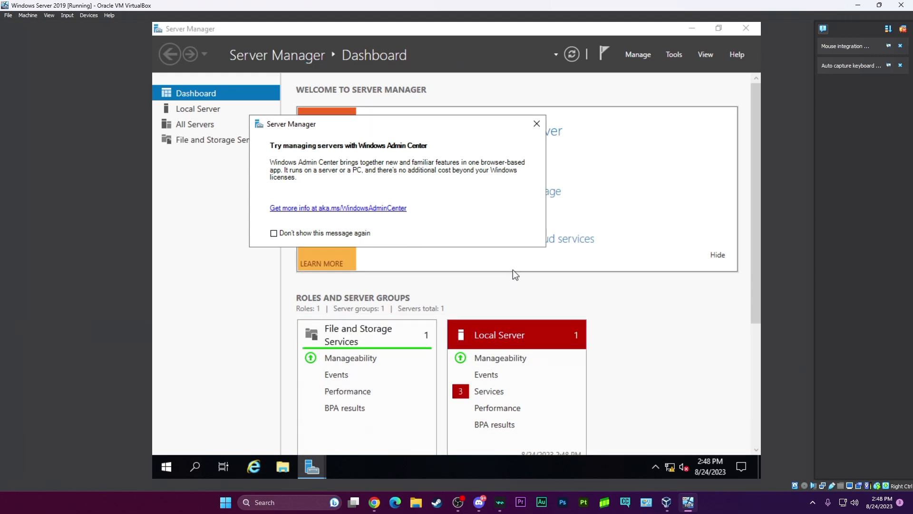
# Close the Windows Admin Center notice together with Server Manager, and open Disk Management in the guest.
pyautogui.click(536, 124)
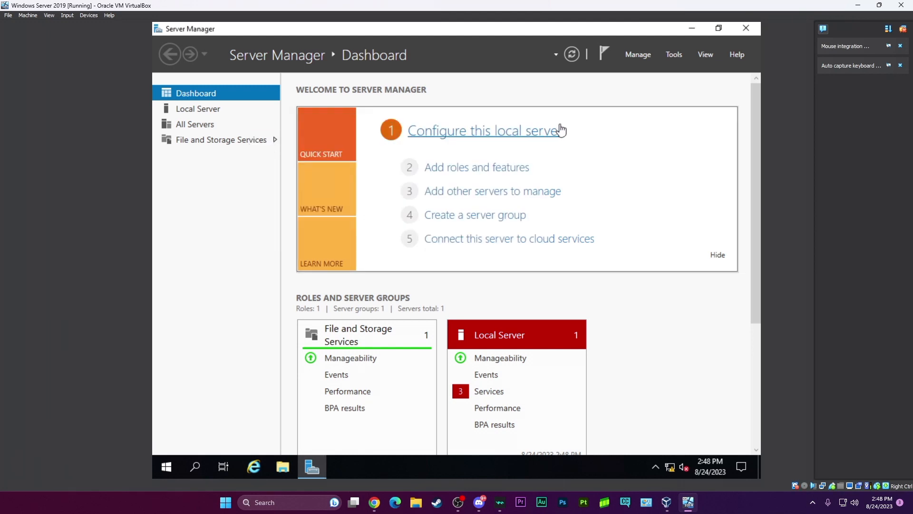
pyautogui.click(746, 30)
pyautogui.rightClick(164, 468)
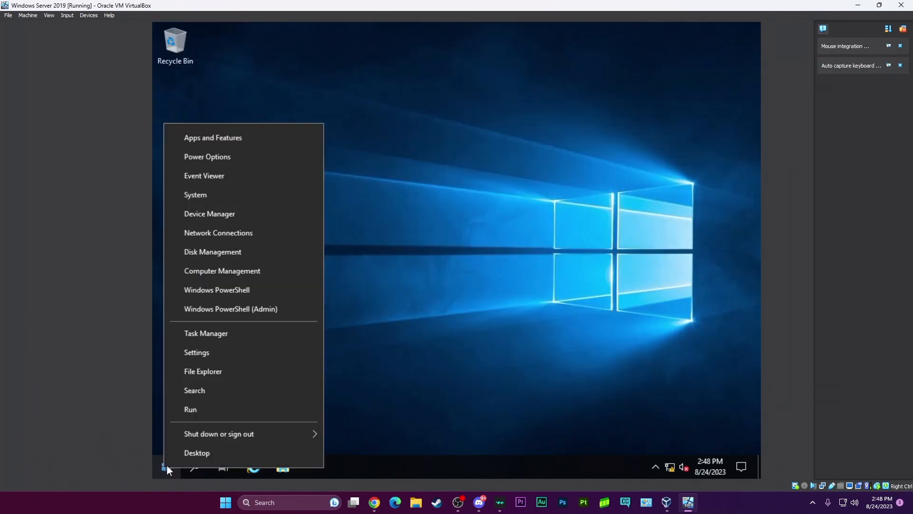
pyautogui.click(185, 453)
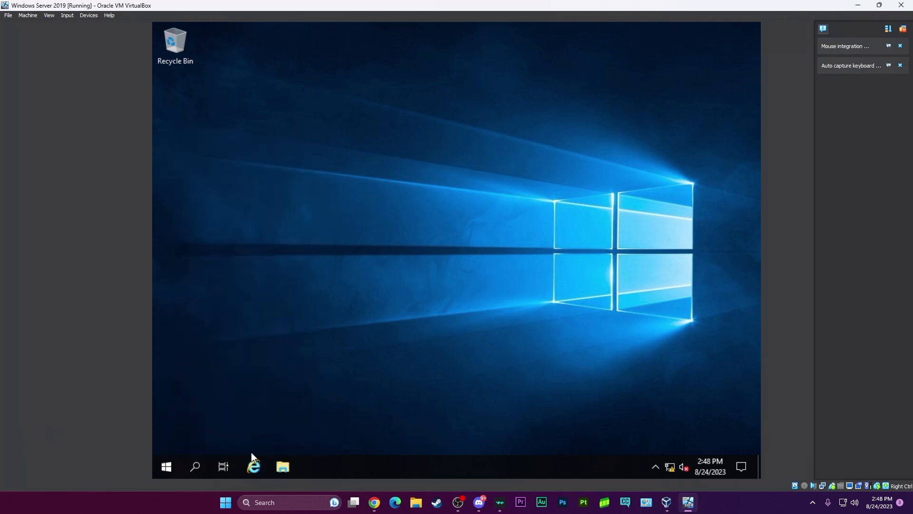
pyautogui.rightClick(170, 468)
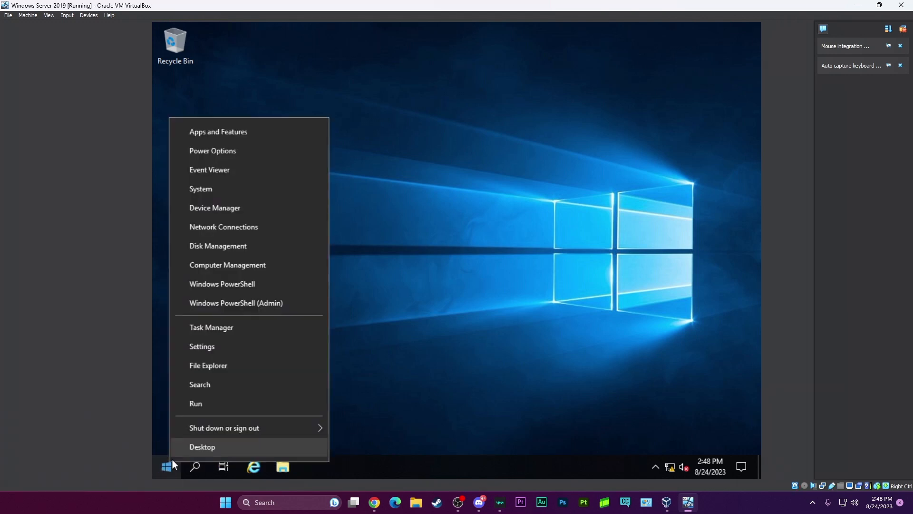
pyautogui.click(229, 250)
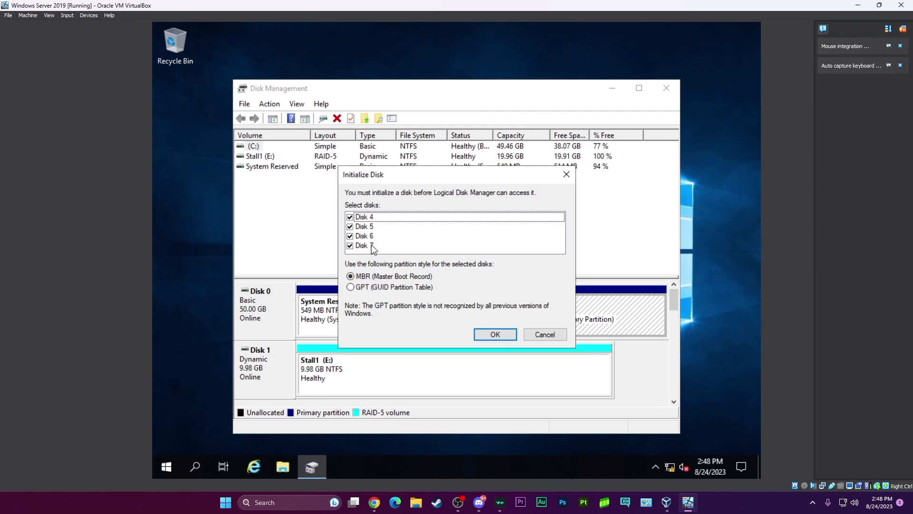
# Initialize Disks 4 through 7 with the GPT partition style and maximize the Disk Management window.
pyautogui.click(351, 288)
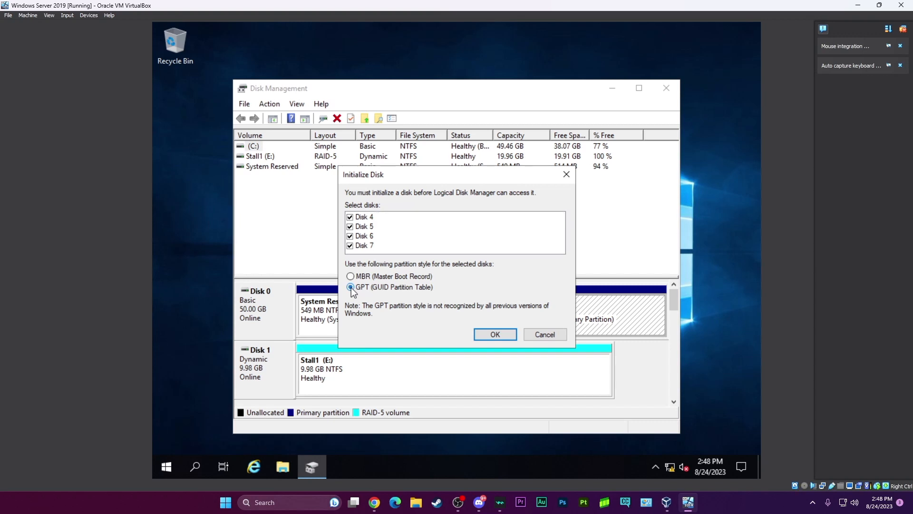
pyautogui.click(495, 335)
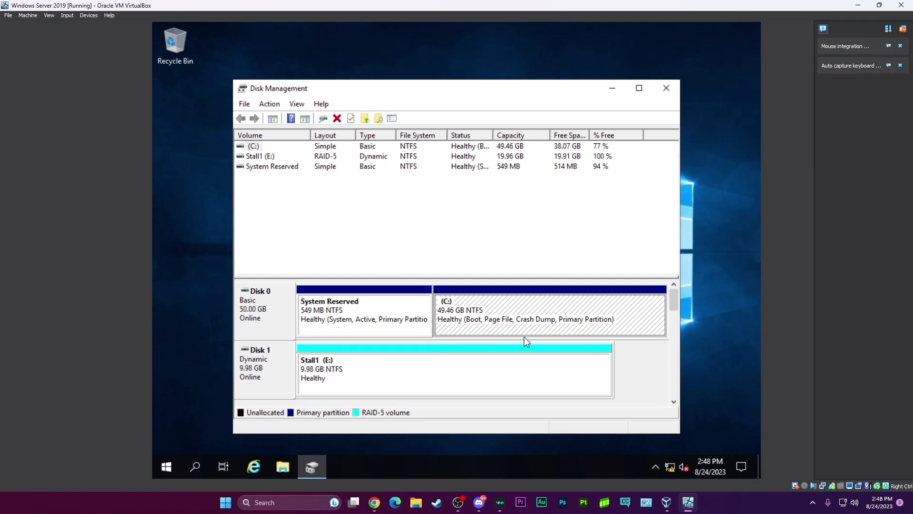
pyautogui.moveTo(553, 89); pyautogui.dragTo(561, 30)
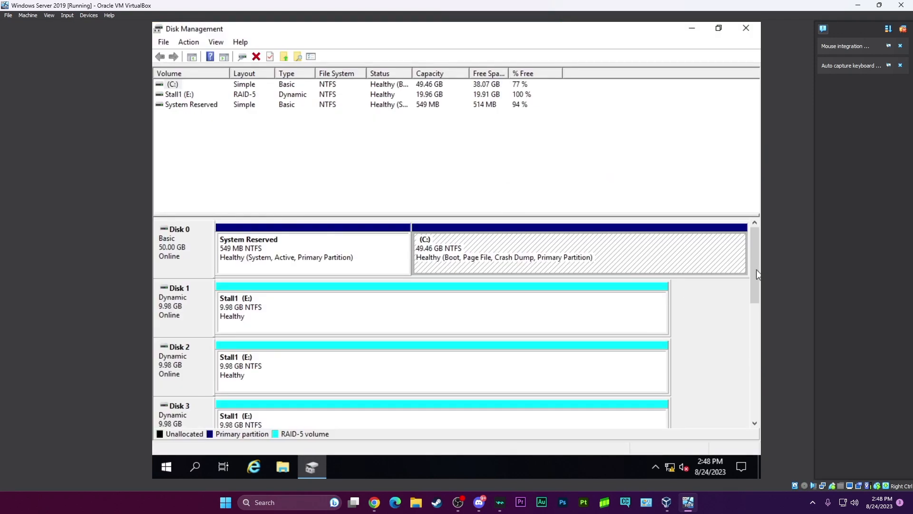
# Start a new RAID-5 volume on Disk 4's unallocated space and include Disks 5, 6 and 7 at 5102 MB each.
pyautogui.moveTo(753, 266); pyautogui.dragTo(750, 332)
pyautogui.moveTo(750, 340); pyautogui.dragTo(750, 341)
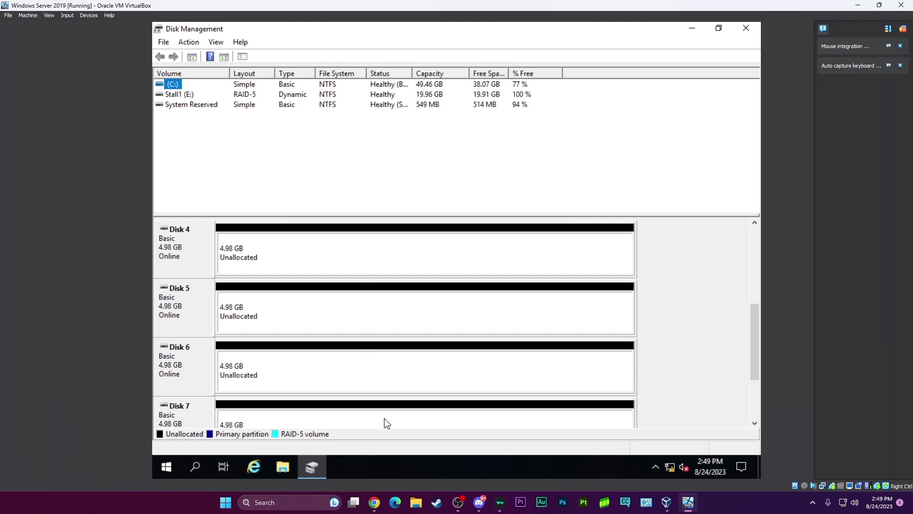
pyautogui.click(334, 256)
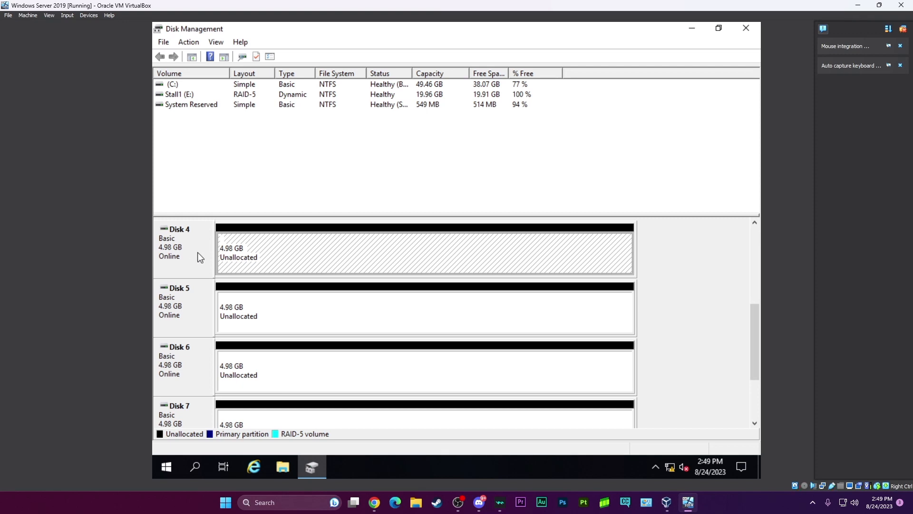
pyautogui.rightClick(279, 254)
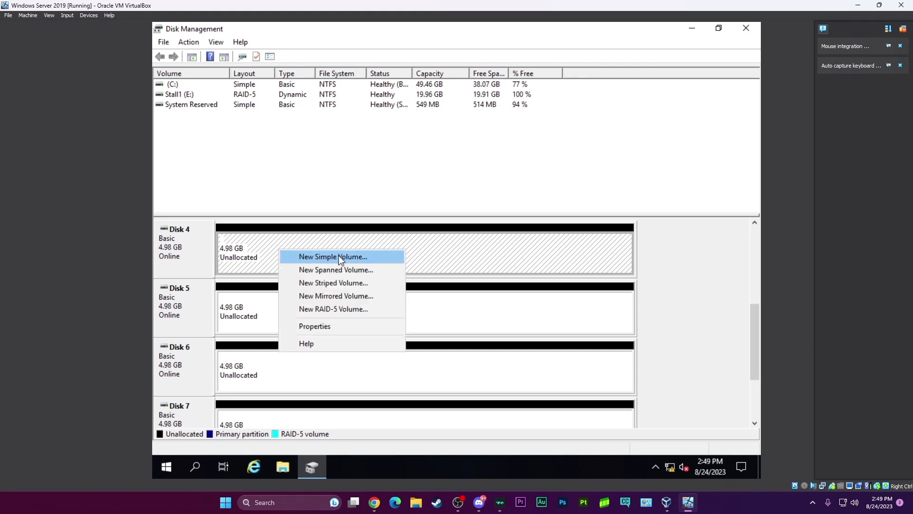
pyautogui.click(369, 310)
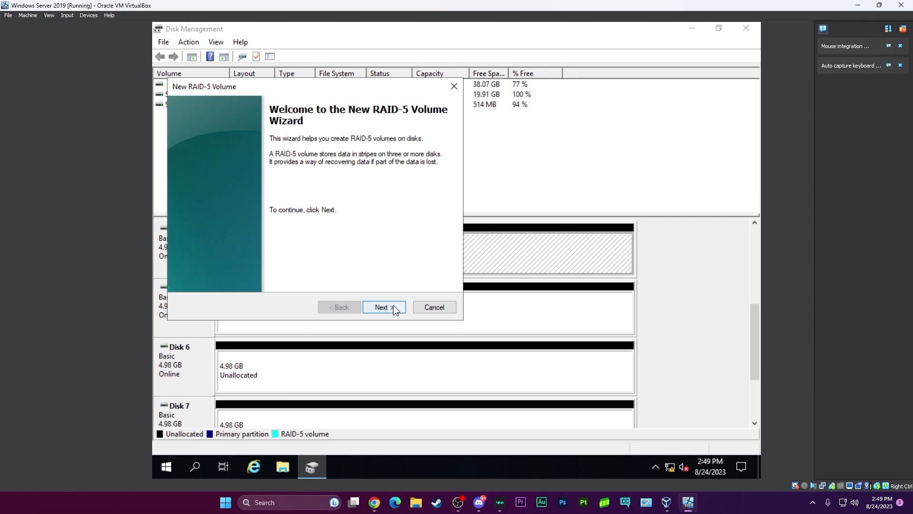
pyautogui.click(393, 306)
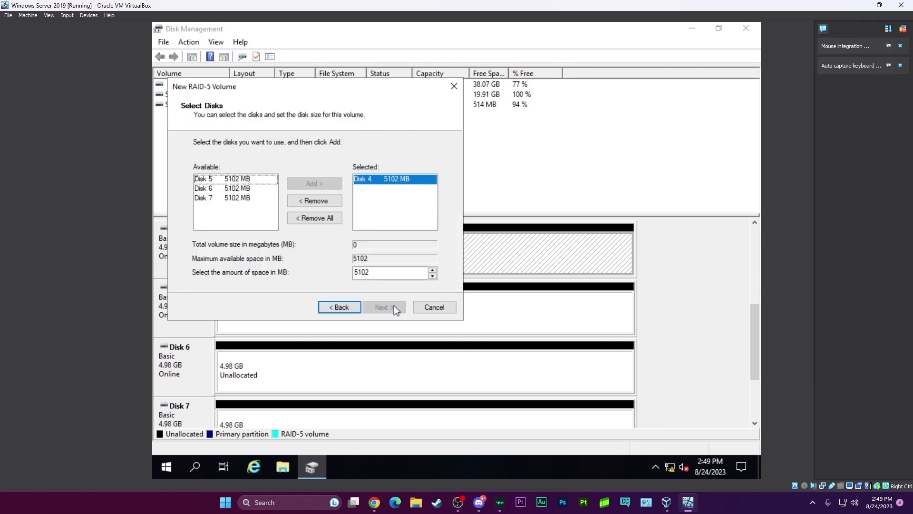
pyautogui.click(242, 179)
pyautogui.keyDown('shift'); pyautogui.click(246, 197); pyautogui.keyUp('shift')
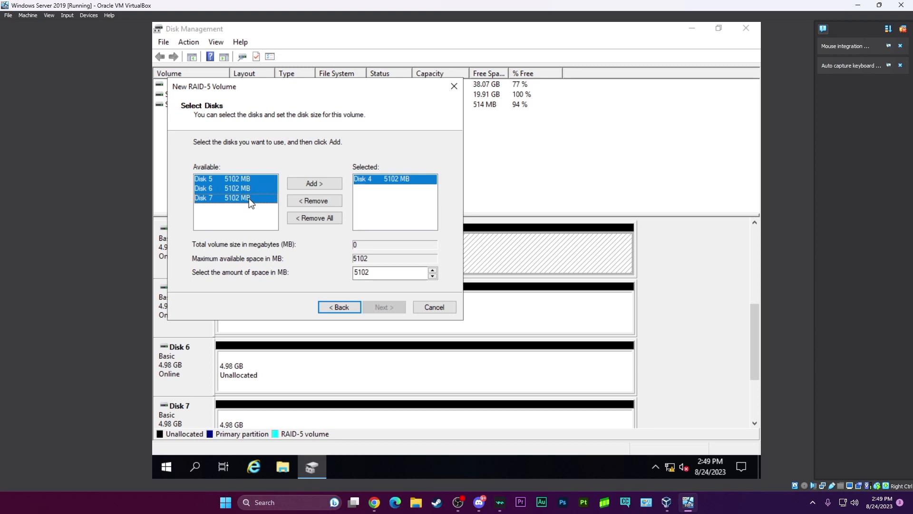
pyautogui.click(322, 184)
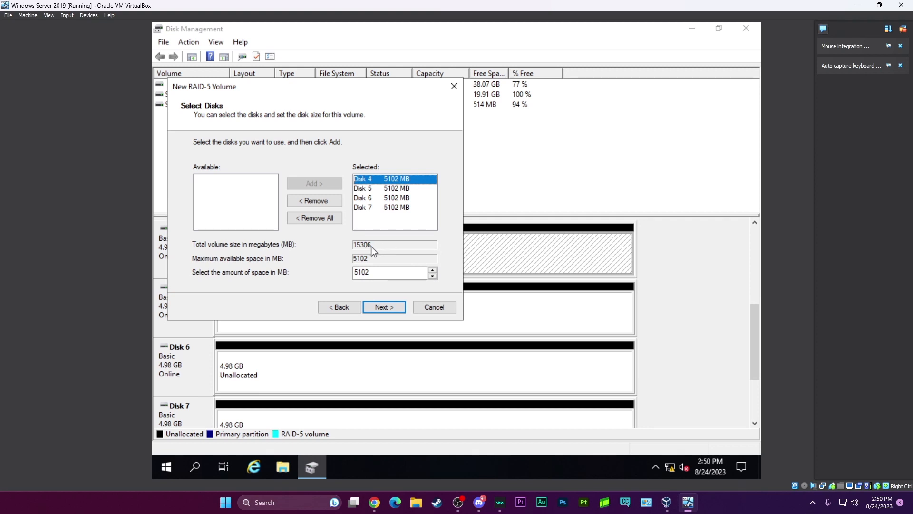
pyautogui.click(387, 308)
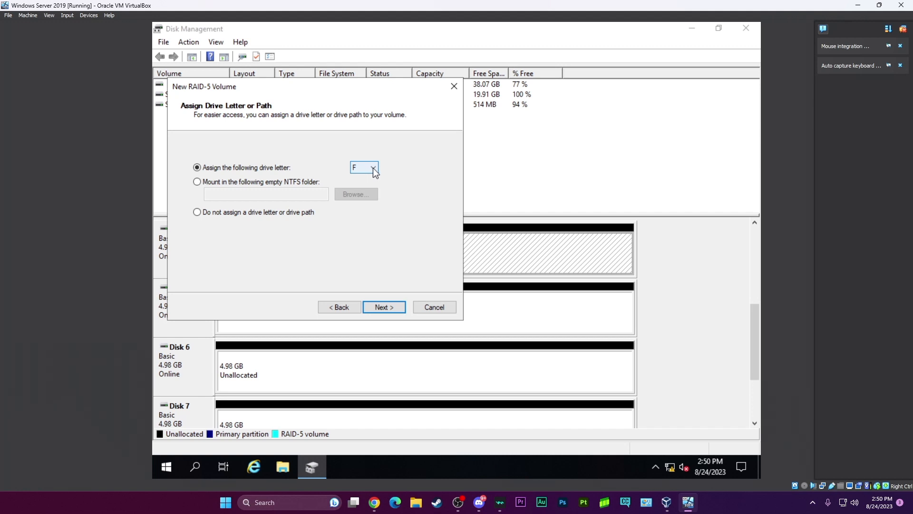
# Assign drive letter F to the RAID-5 volume and set an NTFS quick format with the label TechSupportBasics.
pyautogui.click(397, 307)
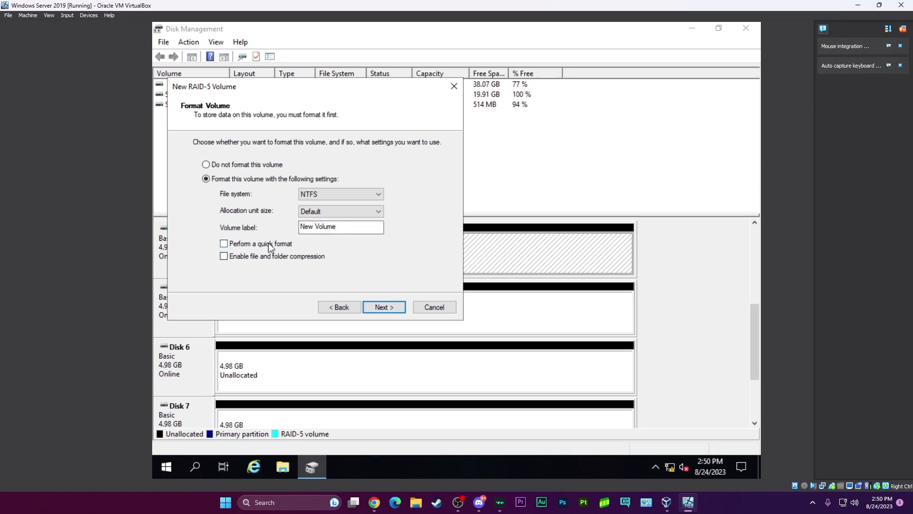
pyautogui.click(223, 244)
pyautogui.moveTo(343, 227); pyautogui.dragTo(276, 226)
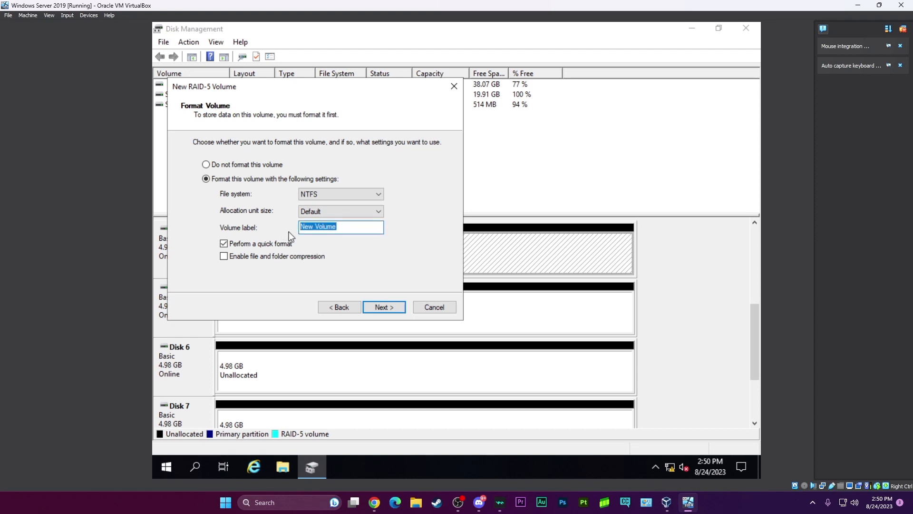
pyautogui.write('TechSupportA')
pyautogui.press('BackSpace')
pyautogui.write('Basics')
pyautogui.click(385, 306)
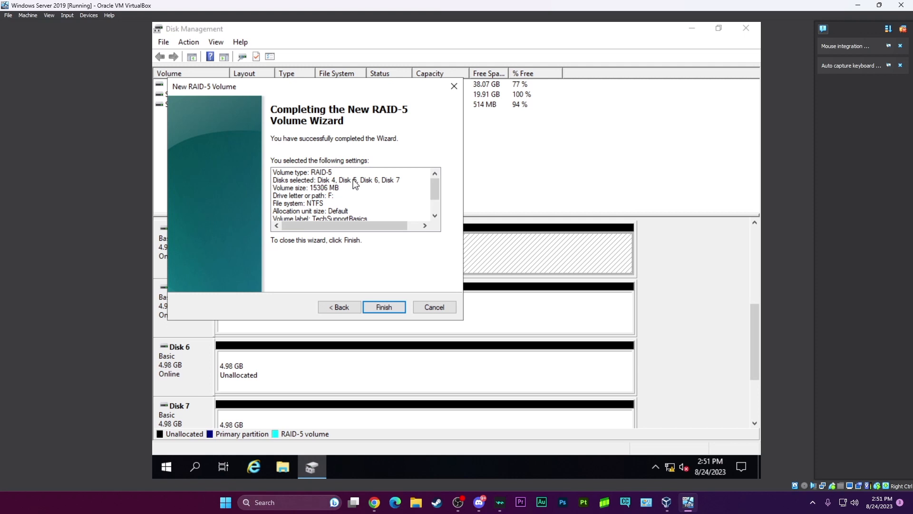
# Review the RAID-5 settings and create the volume, accepting the conversion of the basic disks to dynamic.
pyautogui.scroll(-1, 353, 190)
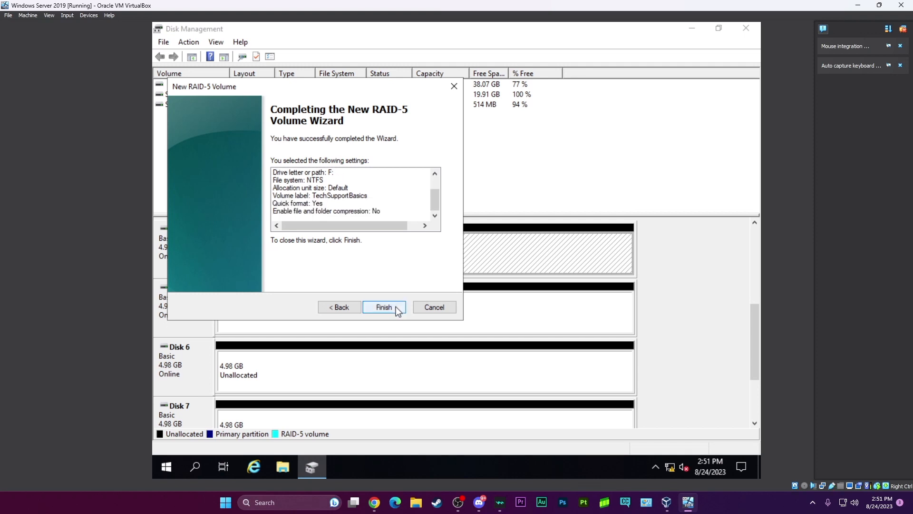
pyautogui.click(395, 307)
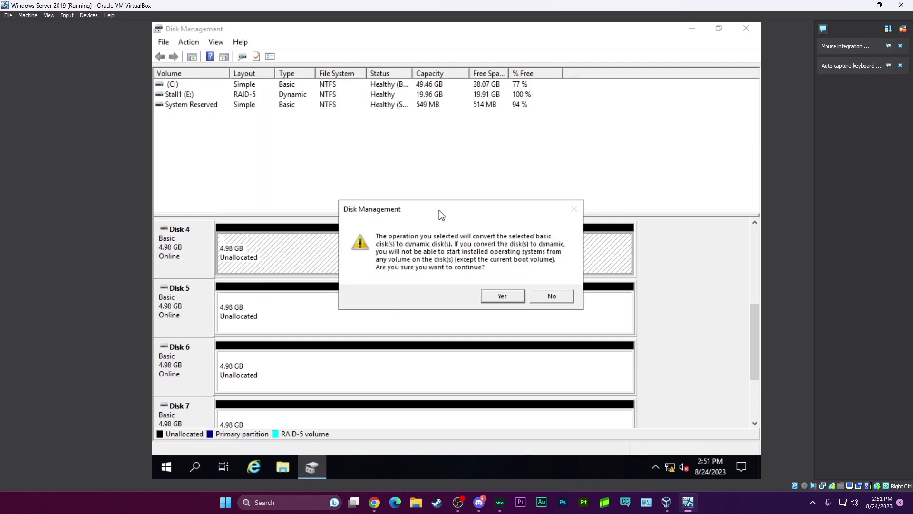
pyautogui.moveTo(443, 212); pyautogui.dragTo(429, 211)
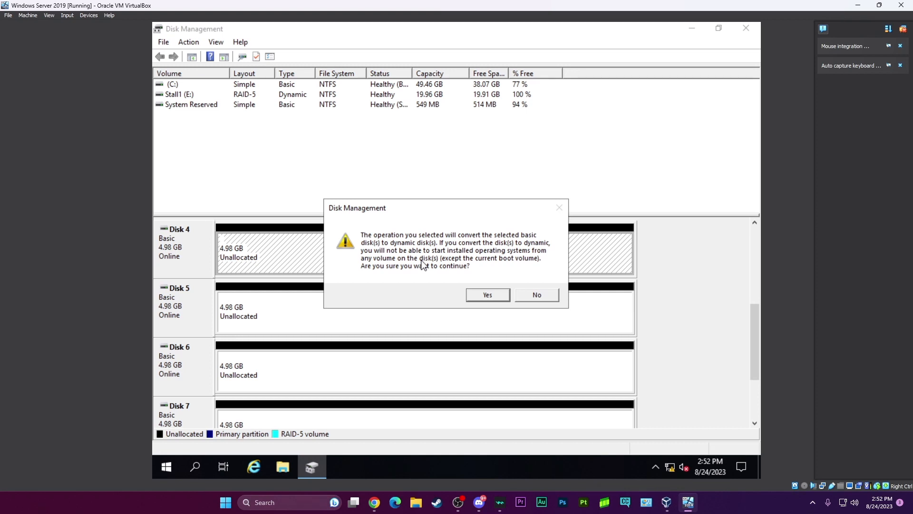
pyautogui.click(487, 295)
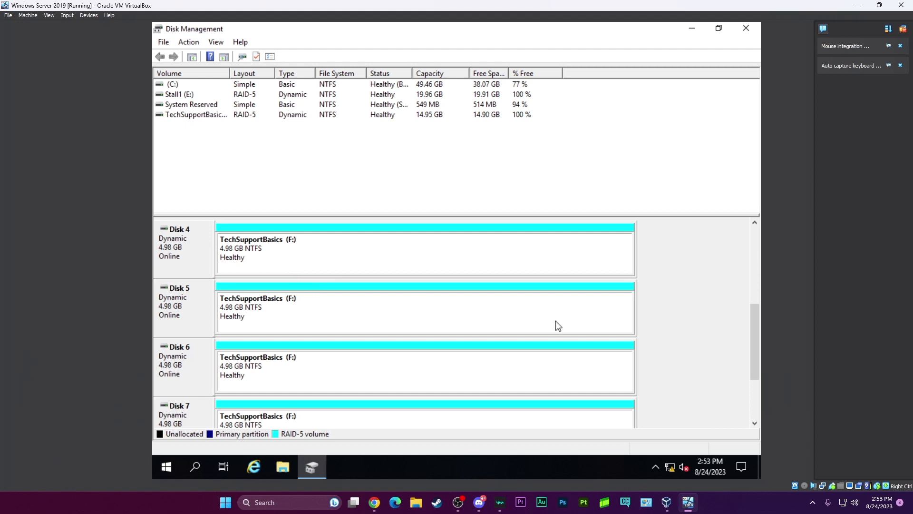
# Open the new TechSupportBasics (F:) drive under This PC in File Explorer.
pyautogui.moveTo(753, 333)
pyautogui.mouseDown()
pyautogui.moveTo(757, 362)
pyautogui.moveTo(754, 332)
pyautogui.mouseUp()
pyautogui.click(281, 465)
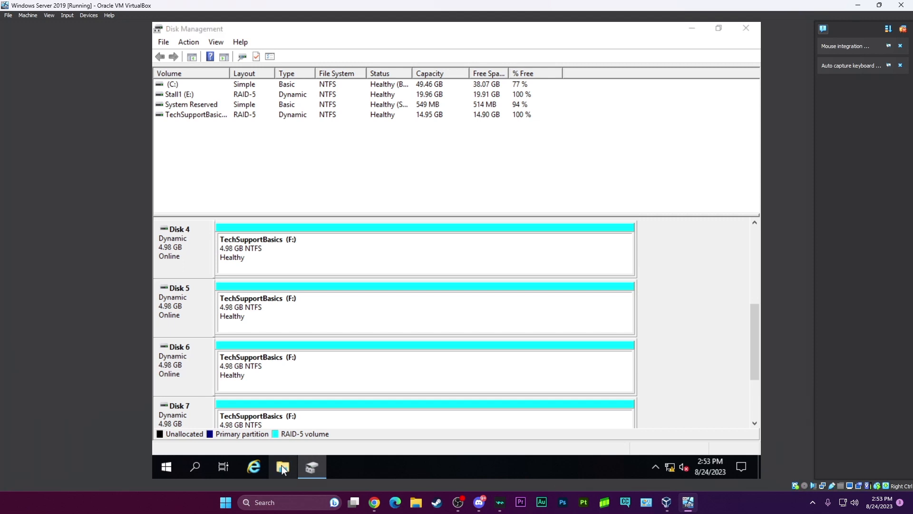
pyautogui.moveTo(289, 464)
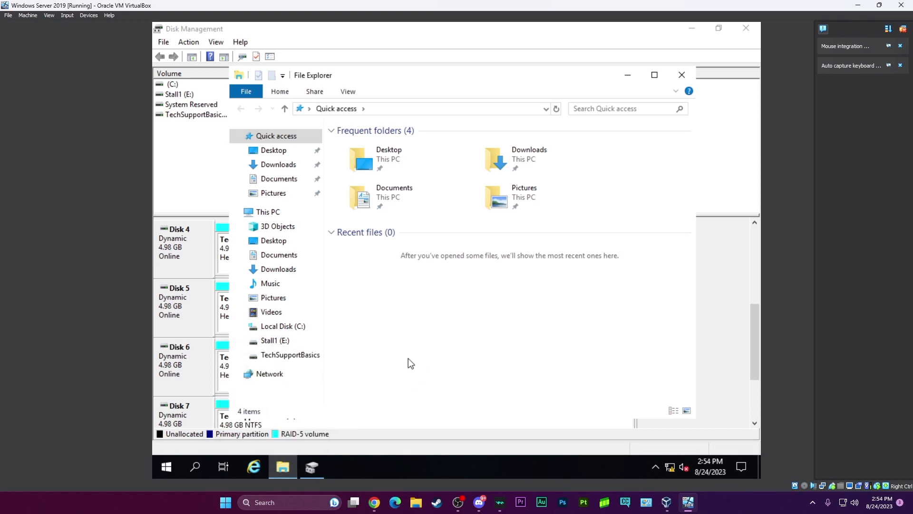
pyautogui.click(235, 213)
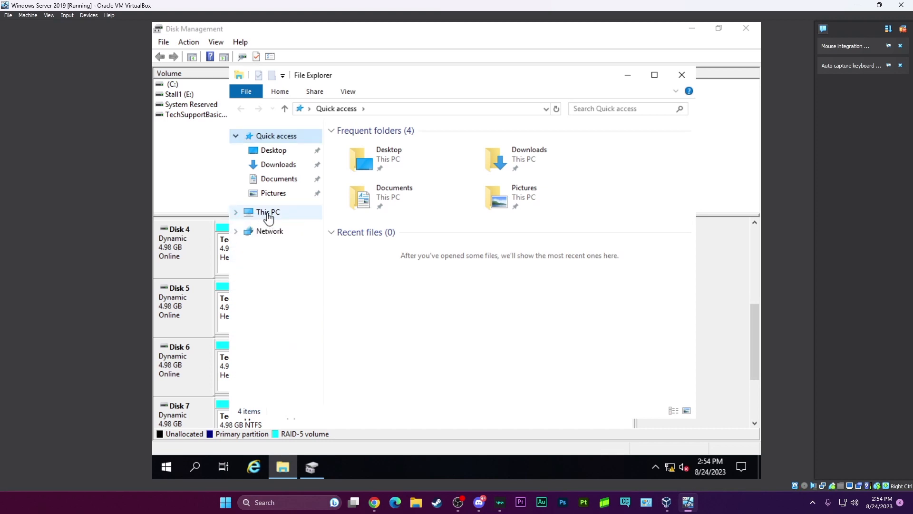
pyautogui.click(237, 212)
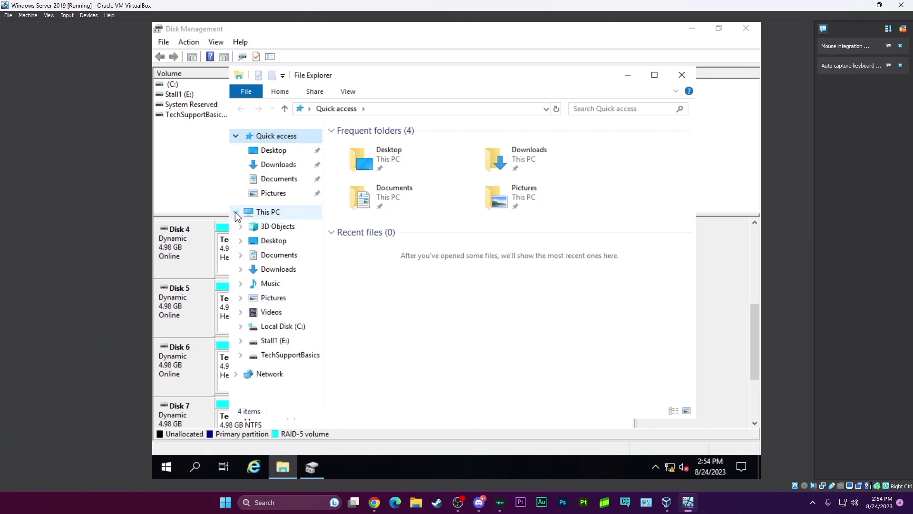
pyautogui.click(278, 358)
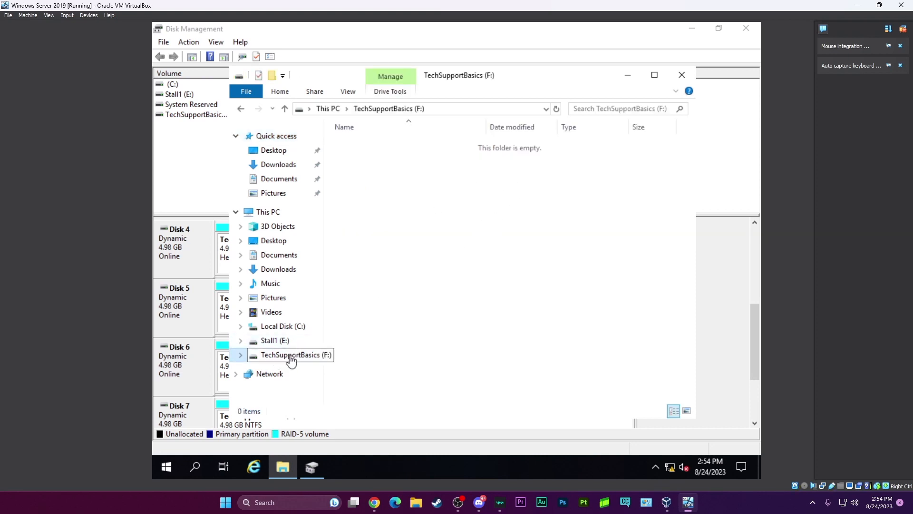
# Check the capacity of the TechSupportBasics (F:) drive in its properties, and close File Explorer and Disk Management.
pyautogui.rightClick(292, 356)
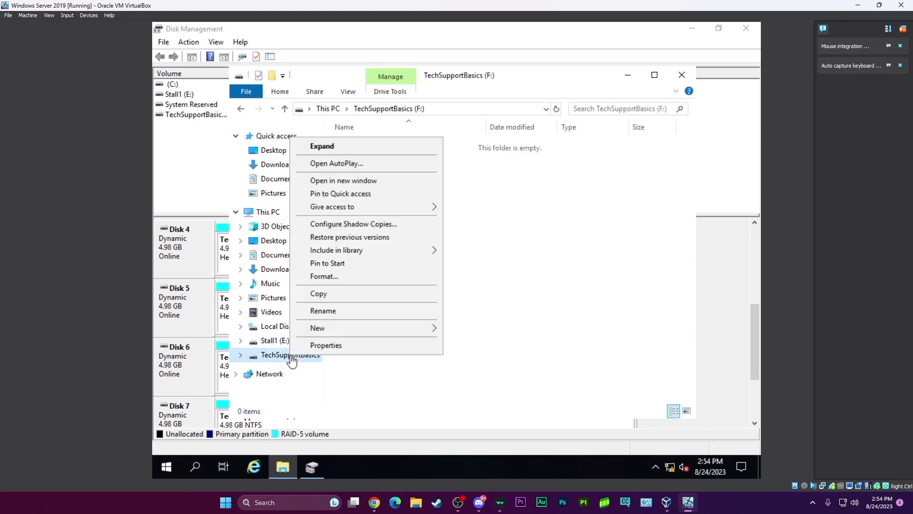
pyautogui.click(352, 347)
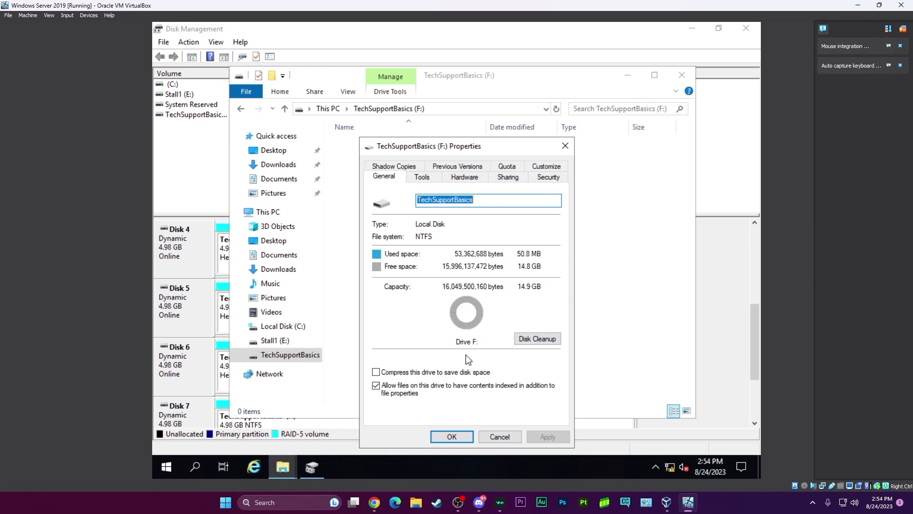
pyautogui.click(464, 434)
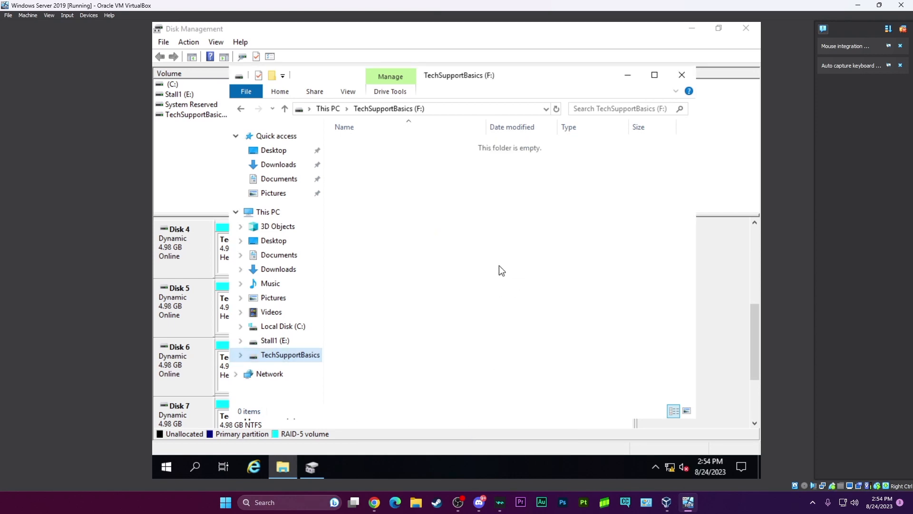
pyautogui.click(682, 75)
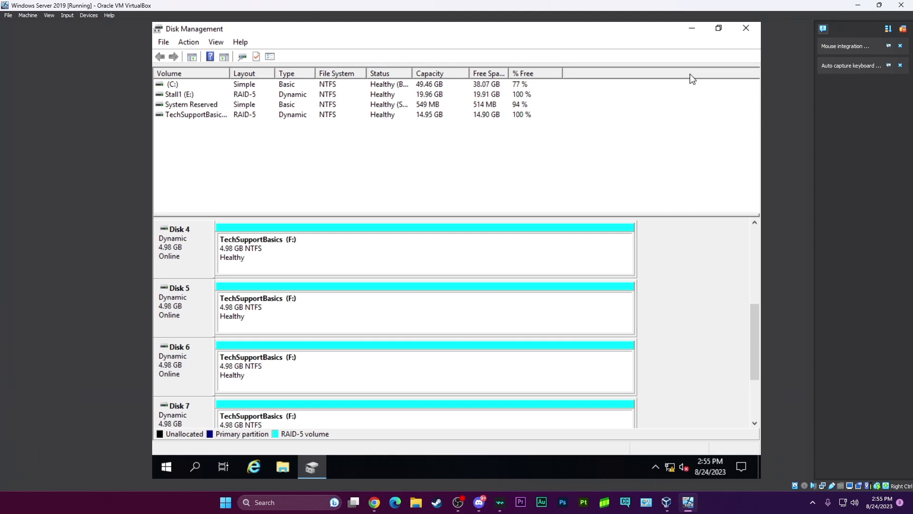
pyautogui.click(745, 28)
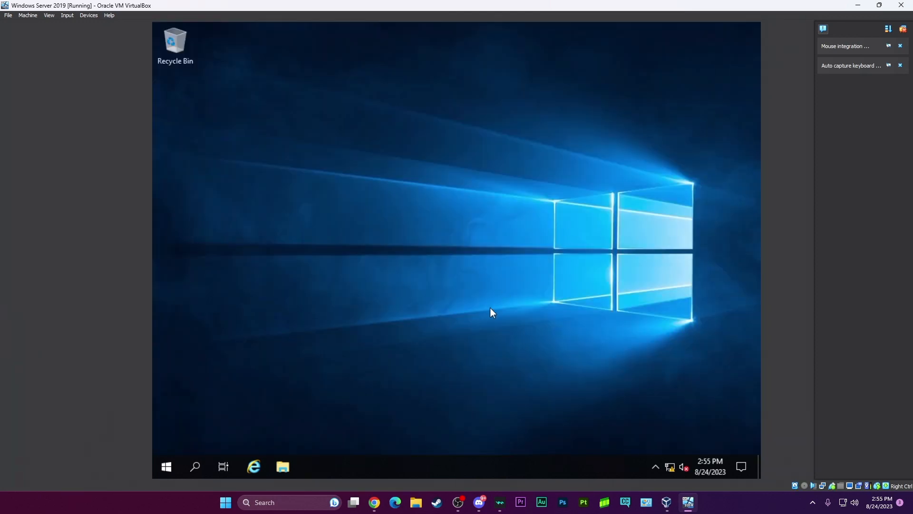